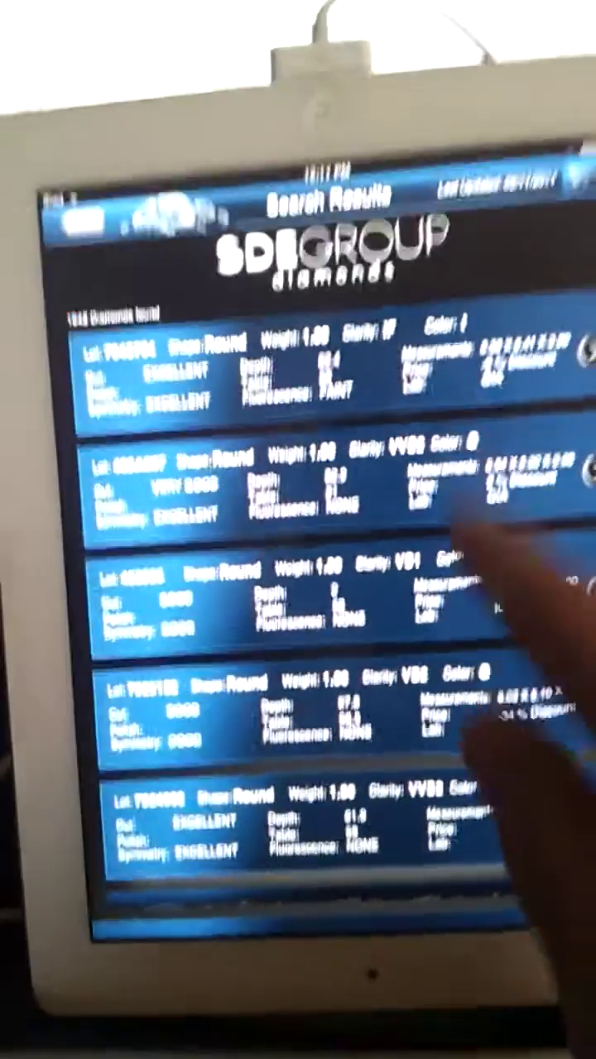
- Add lots 513A005, 242A0999, 487A002 and two VS2 diamonds to the cart, then view it
left_click_drag(471, 571, 497, 828)
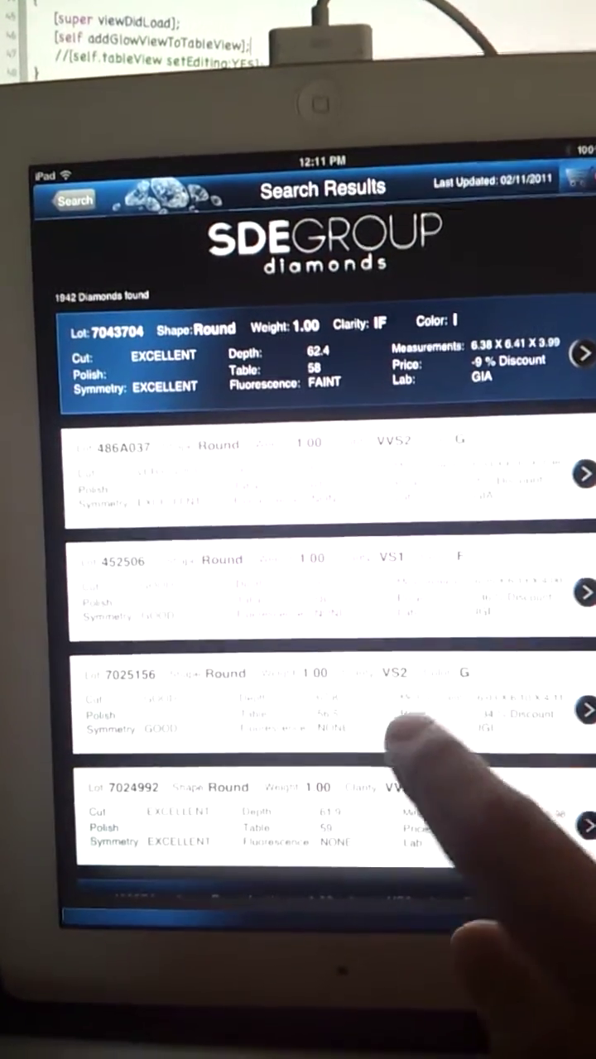
scroll(327, 579, "down", 10)
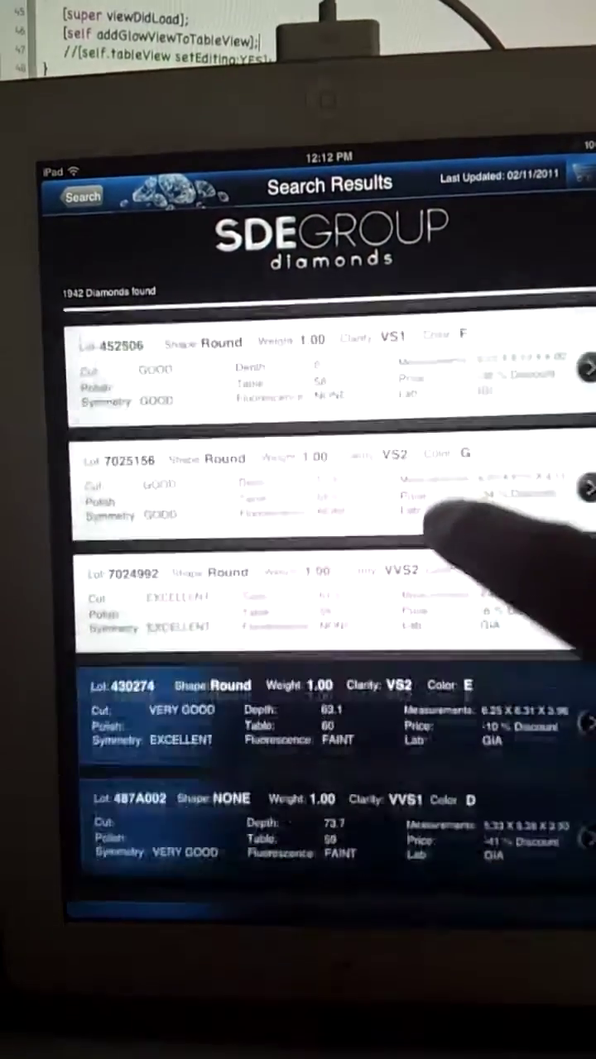
scroll(331, 662, "up", 3)
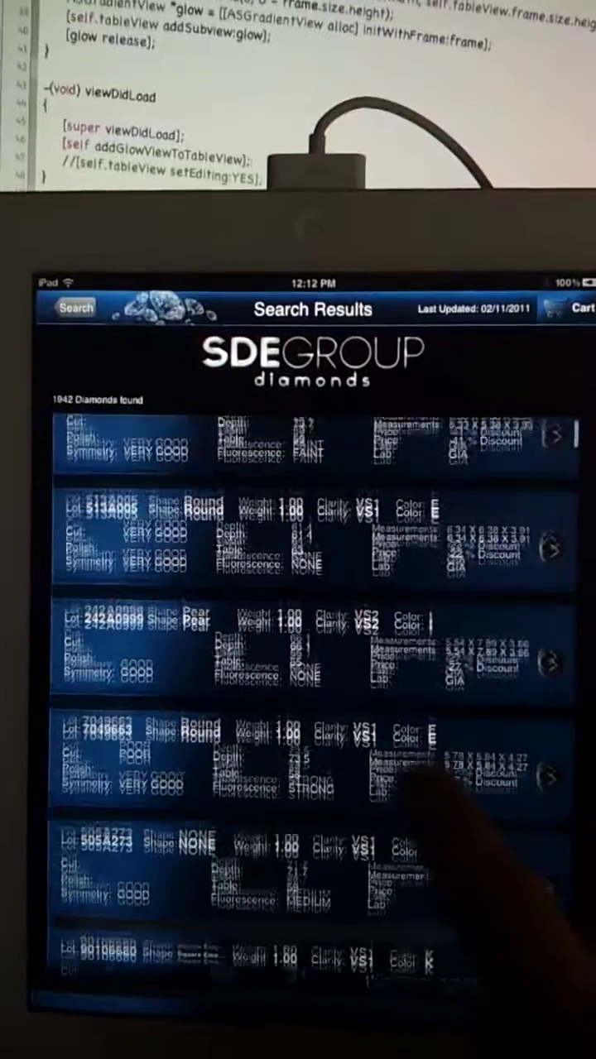
left_click(409, 617)
left_click(414, 712)
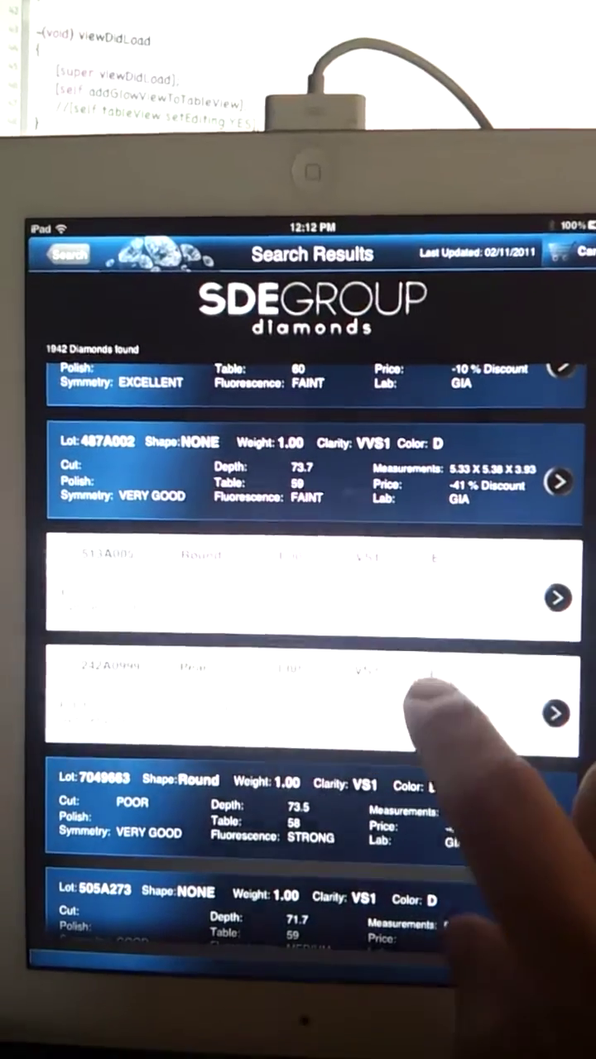
left_click(497, 447)
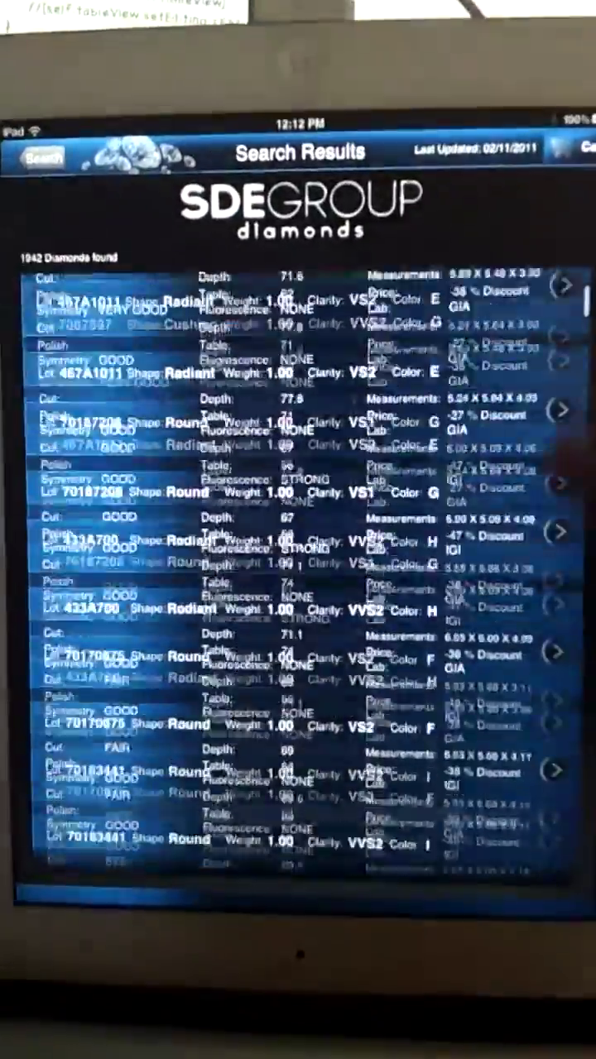
scroll(446, 704, "up", 5)
left_click(439, 612)
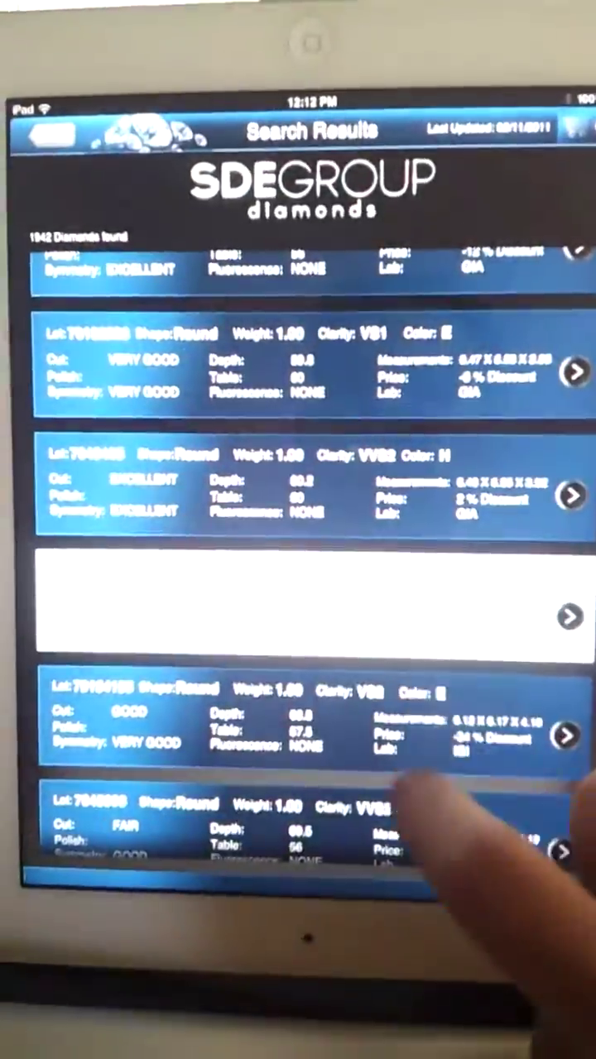
left_click(468, 712)
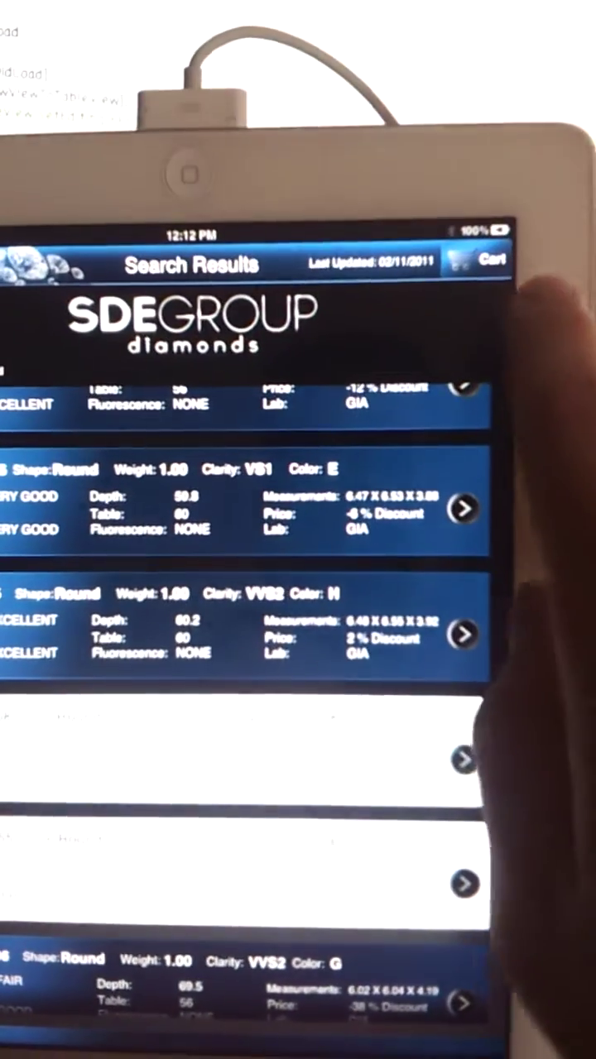
left_click(530, 248)
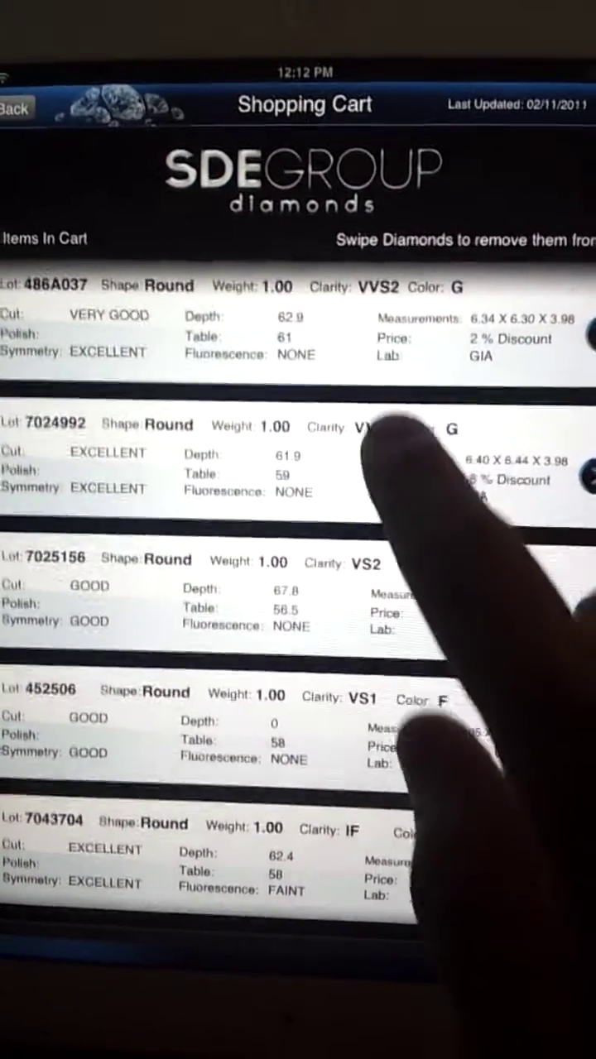
- Scroll to the top of the cart list and swipe away lot 7025156
left_click_drag(384, 434, 397, 1022)
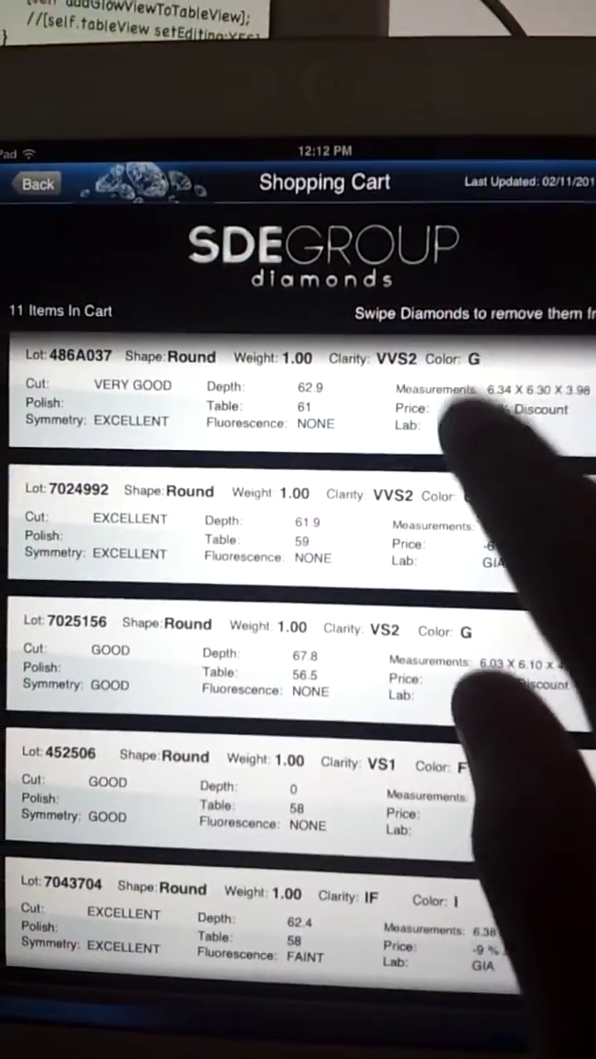
left_click_drag(451, 414, 425, 933)
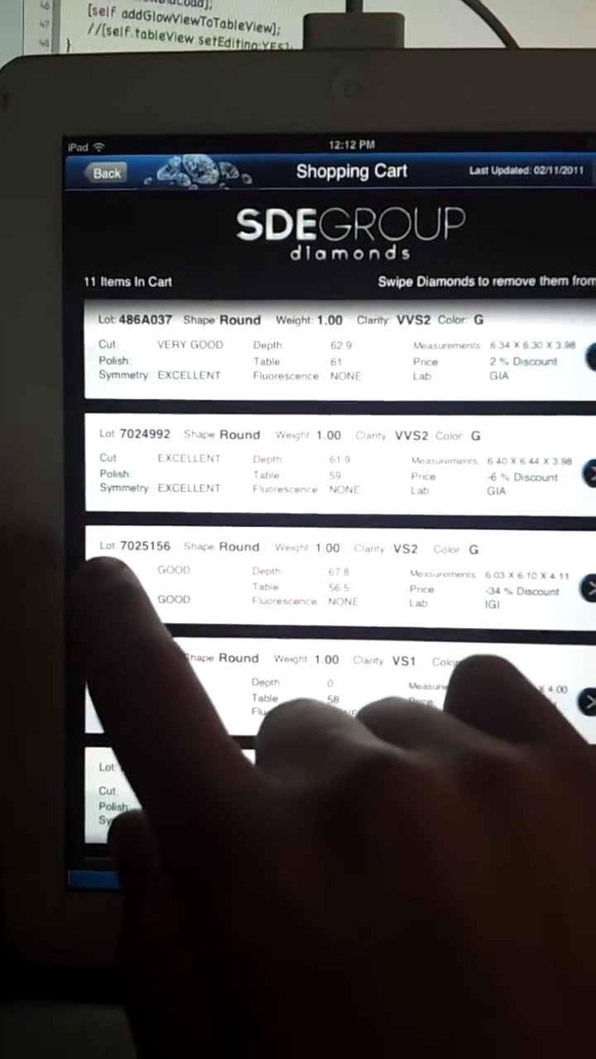
left_click_drag(104, 571, 414, 596)
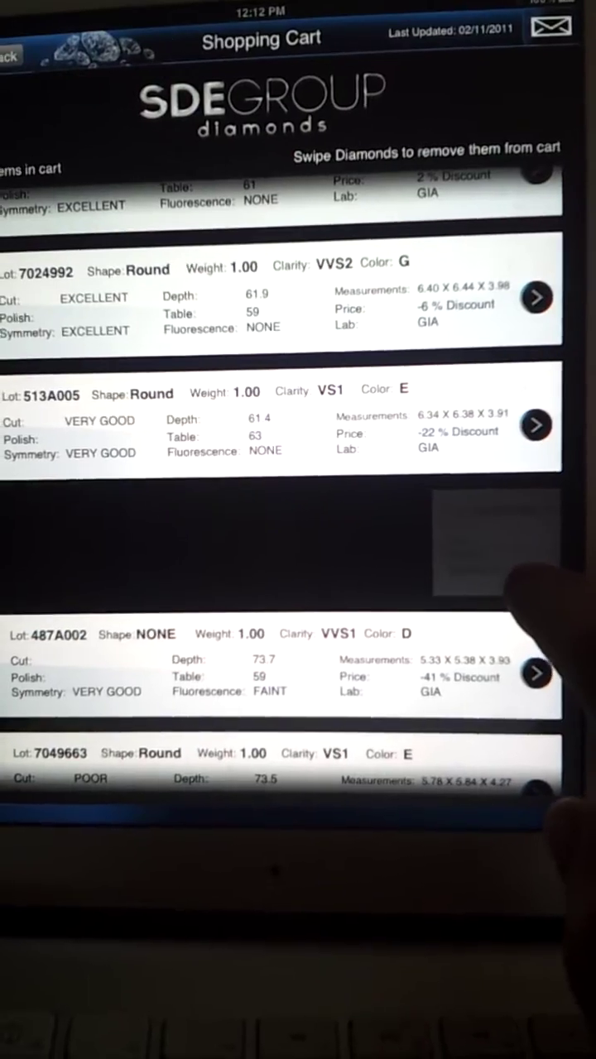
- Swipe another diamond row out of the shopping cart
mouse_move(546, 538)
left_mouse_down()
mouse_move(463, 497)
mouse_move(256, 538)
mouse_move(124, 546)
left_mouse_up()
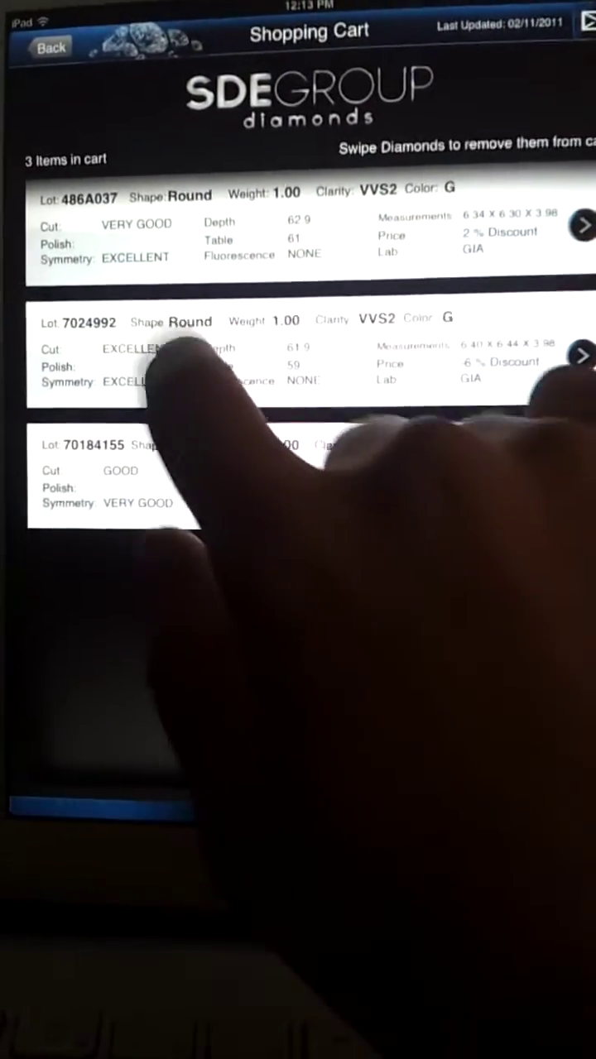
- Swipe lots 7024992 and 70184155 and one other diamond out of the cart
left_click_drag(165, 331, 497, 331)
left_click_drag(125, 389, 373, 389)
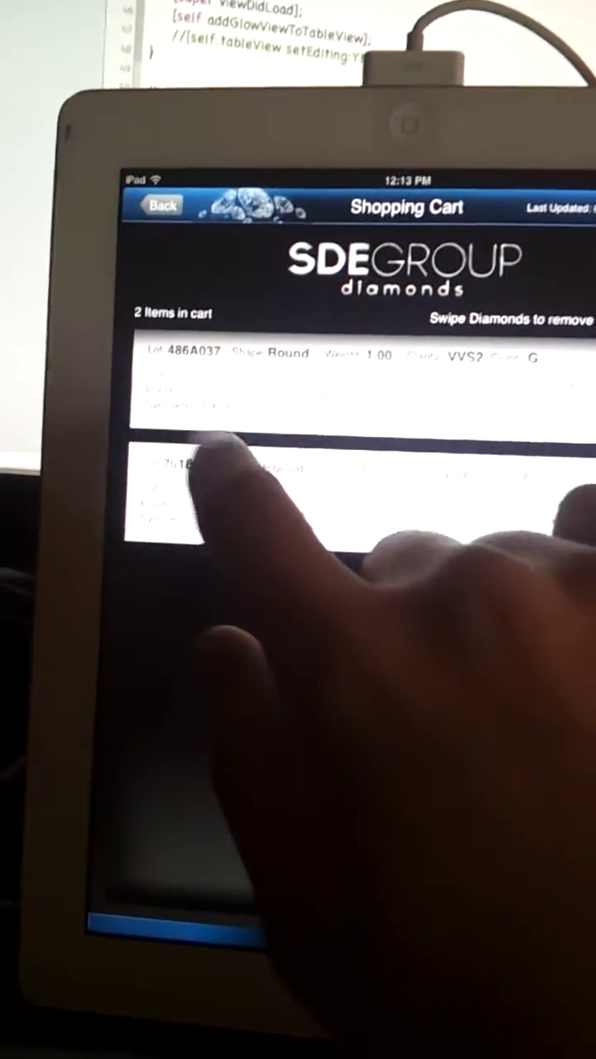
left_click_drag(174, 542, 497, 547)
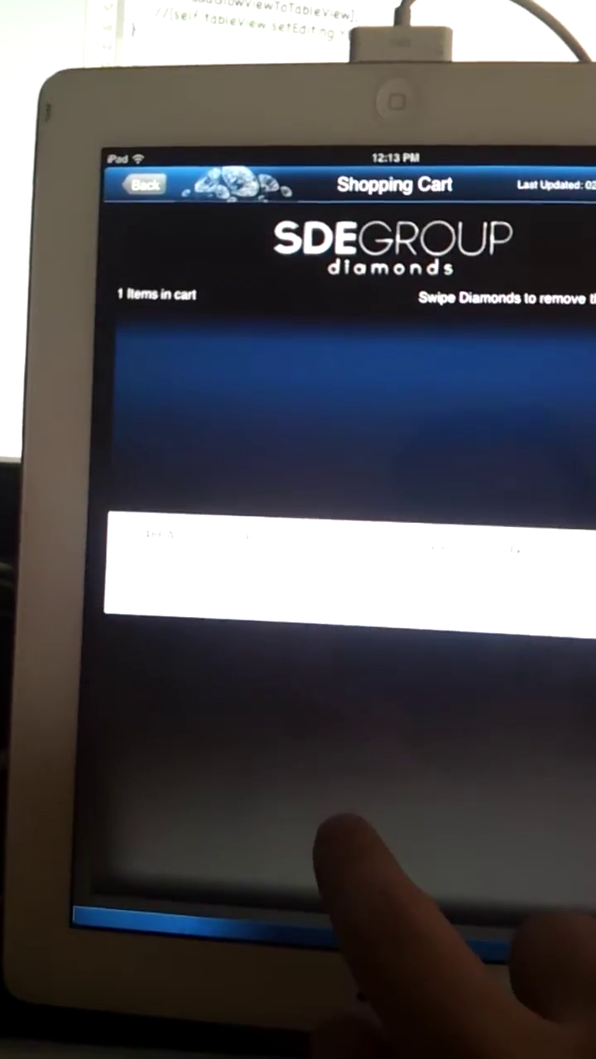